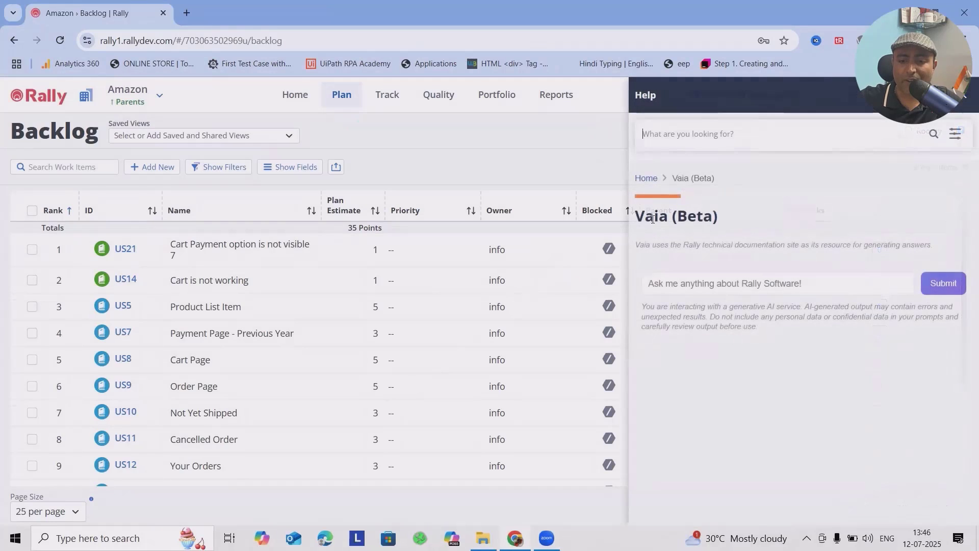
- Close the help pane and view the subscription admin's user details
left_click(964, 95)
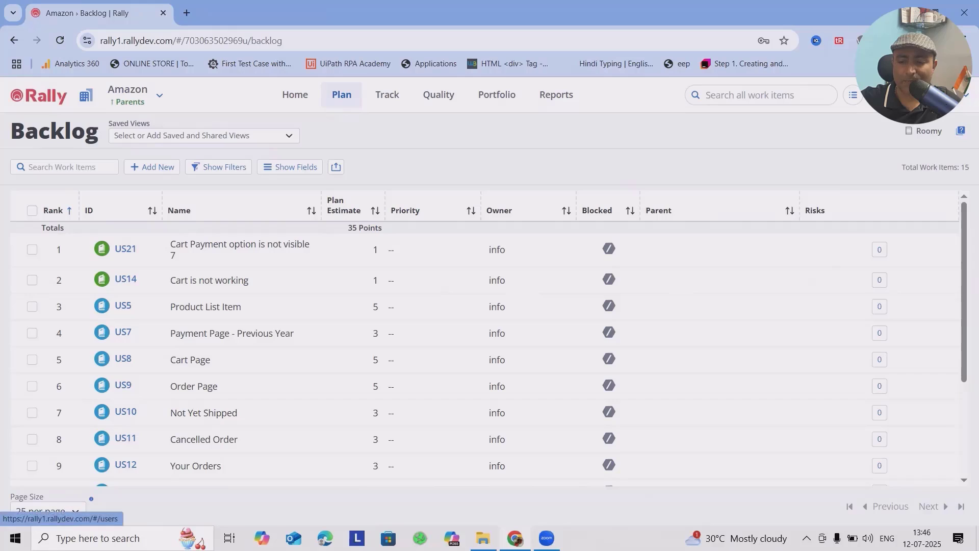
left_click(873, 94)
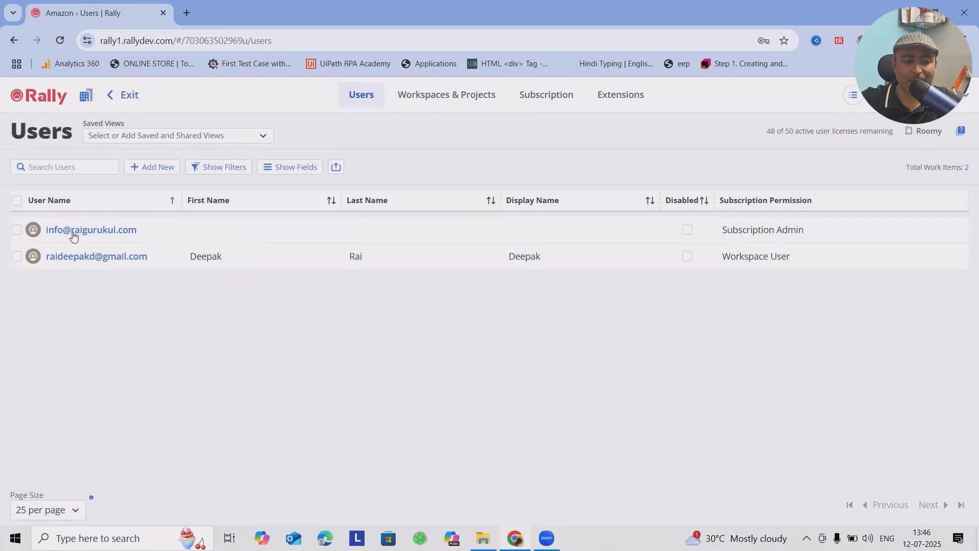
left_click(73, 232)
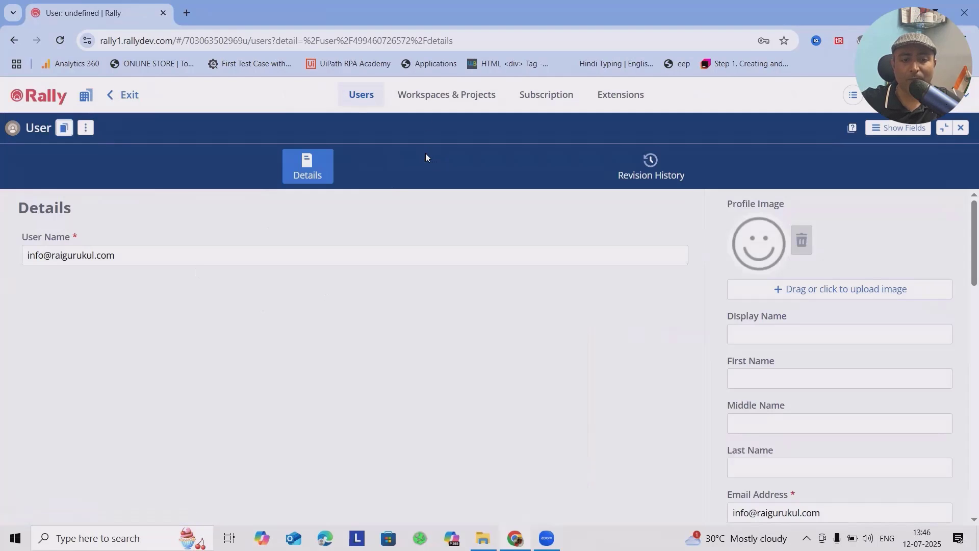
- Open the field settings of the Amazon project in DemoWorkspace
left_click(446, 97)
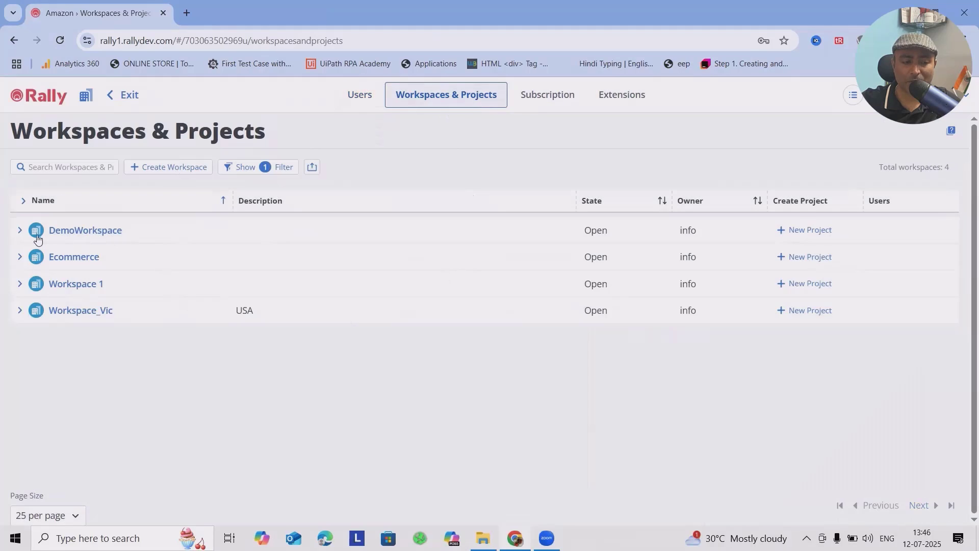
left_click(37, 238)
left_click(59, 258)
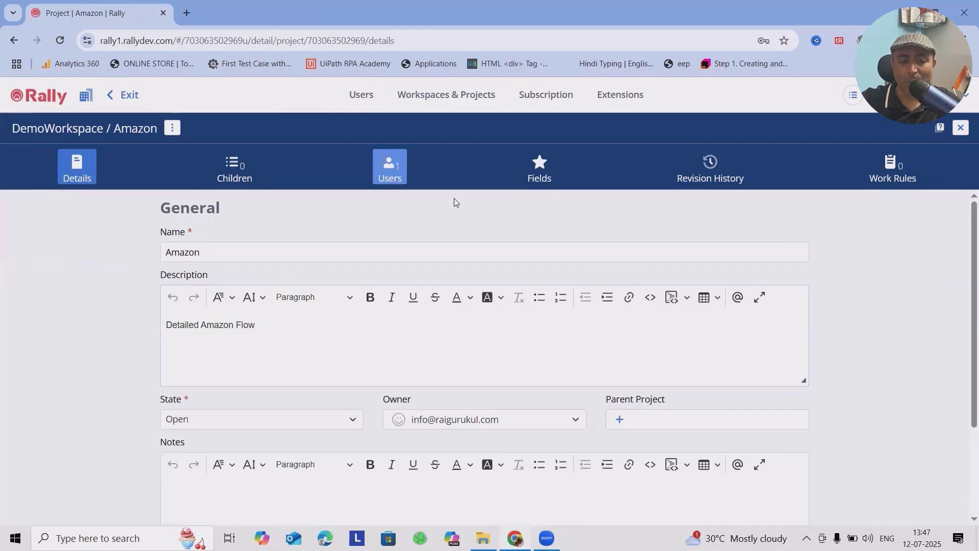
left_click(540, 168)
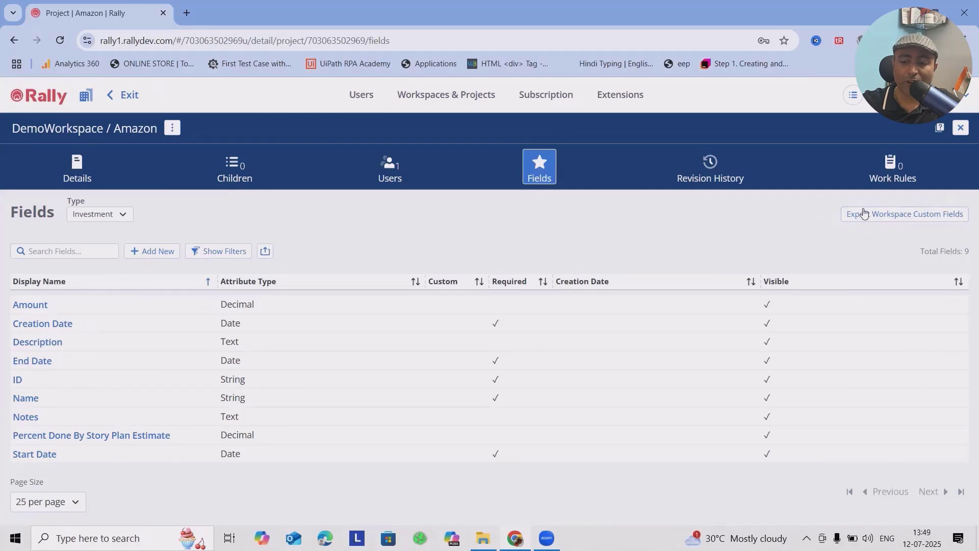
- Start a new custom field for the Investment type and name it Region
left_click(909, 218)
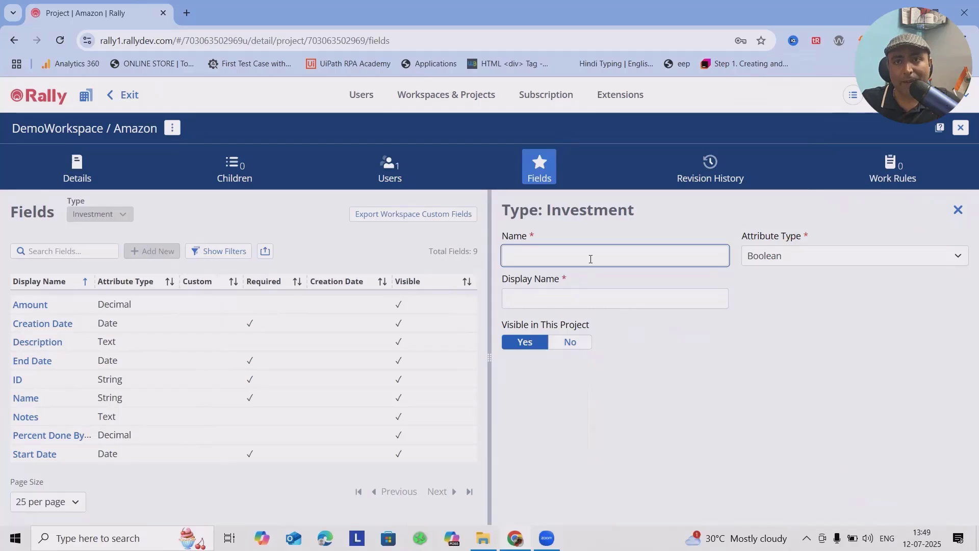
type("Re")
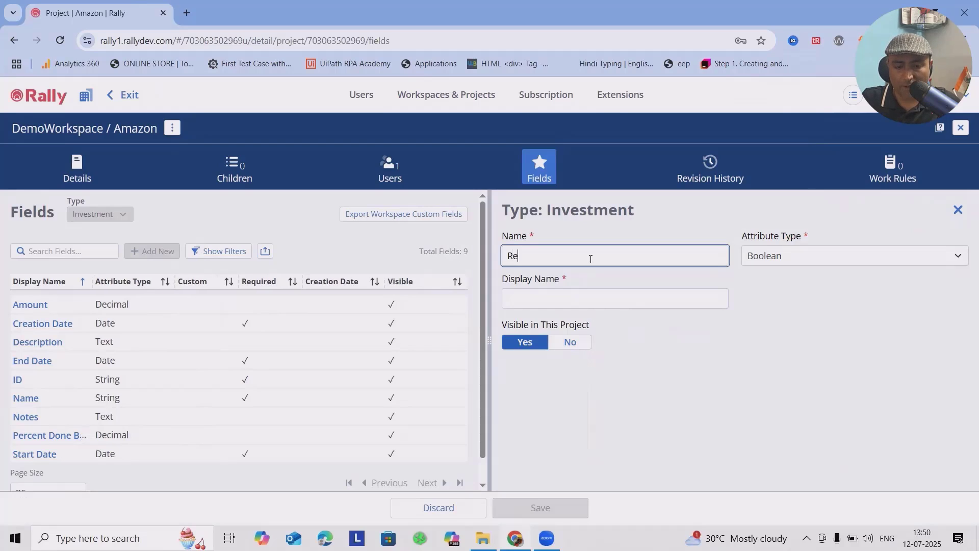
type("gion")
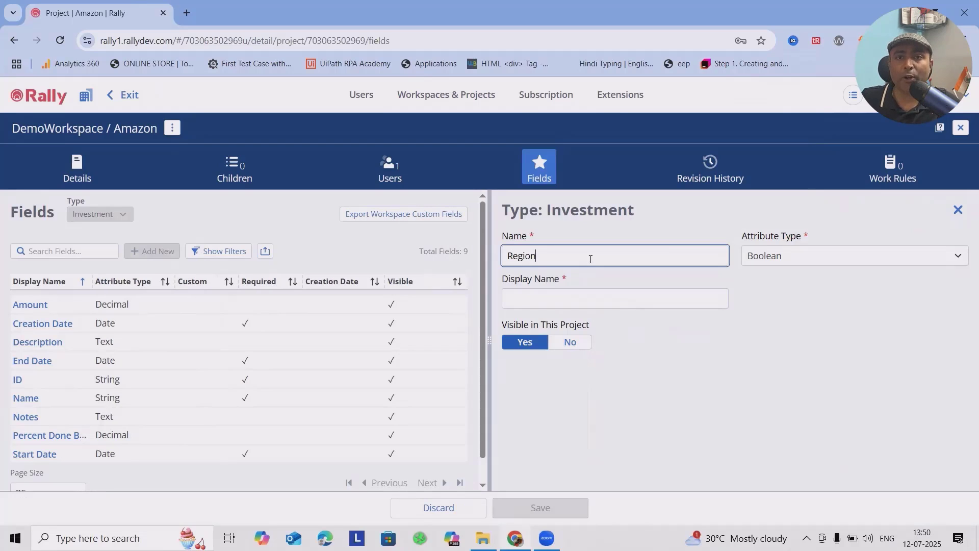
- Try the String, Drop Down List and Boolean attribute types for the Region field
left_click(815, 256)
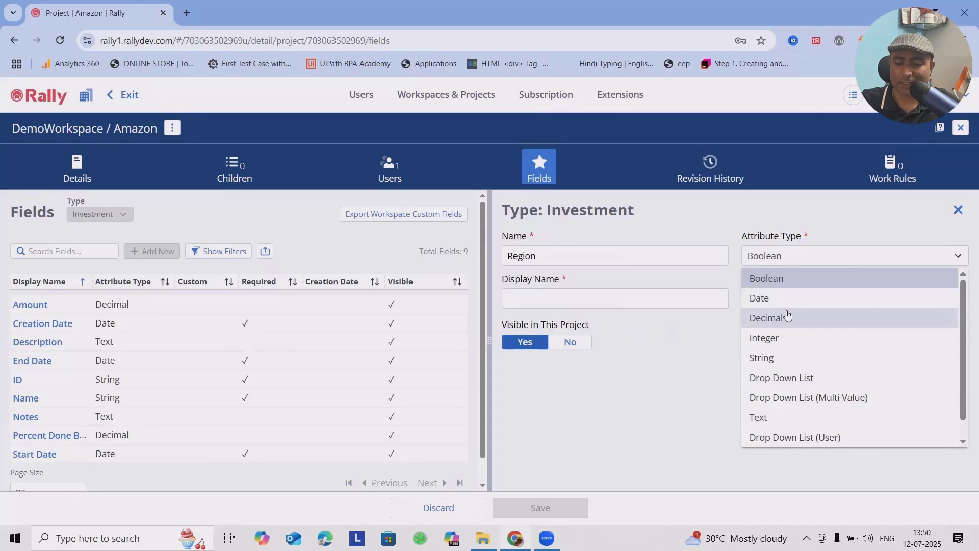
left_click(758, 359)
left_click(944, 260)
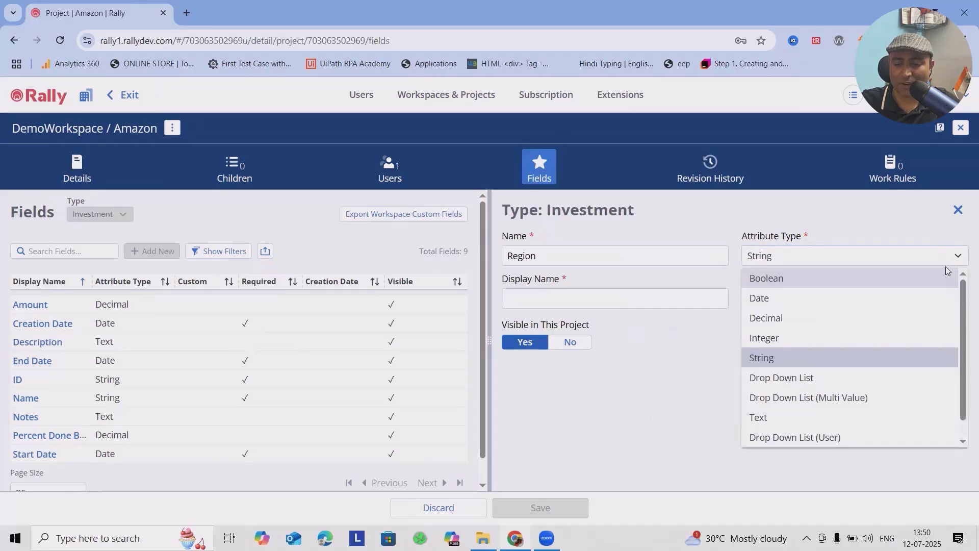
scroll(811, 403, "down", 1)
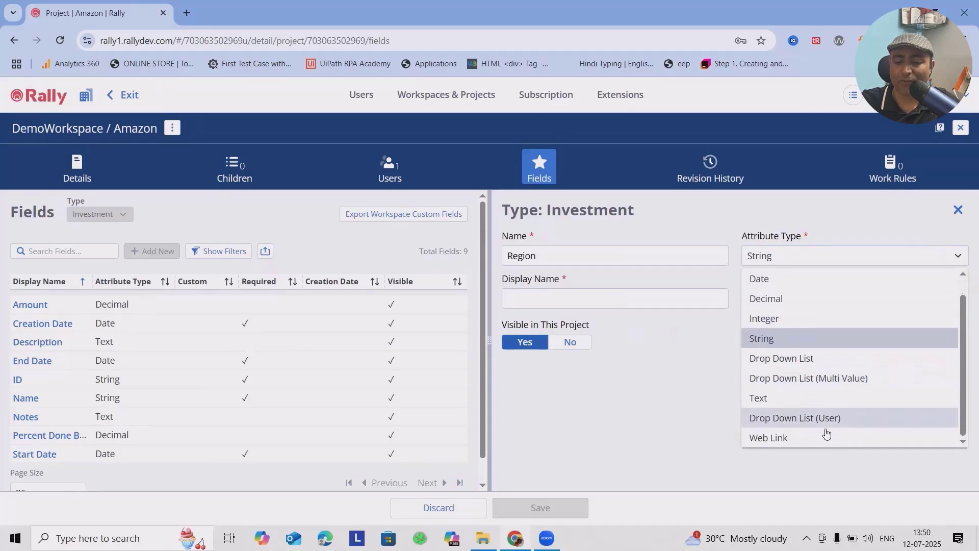
left_click(822, 363)
scroll(616, 406, "down", 1)
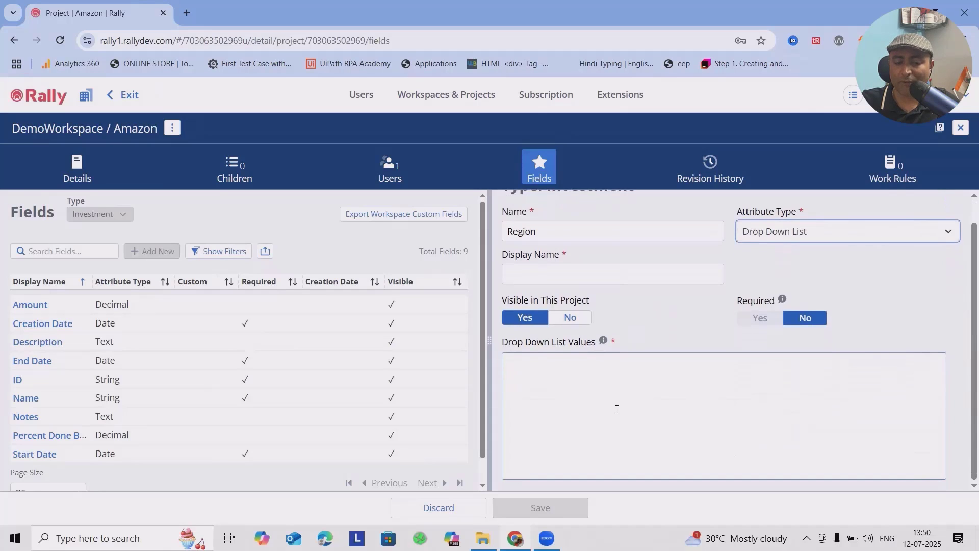
scroll(616, 406, "up", 1)
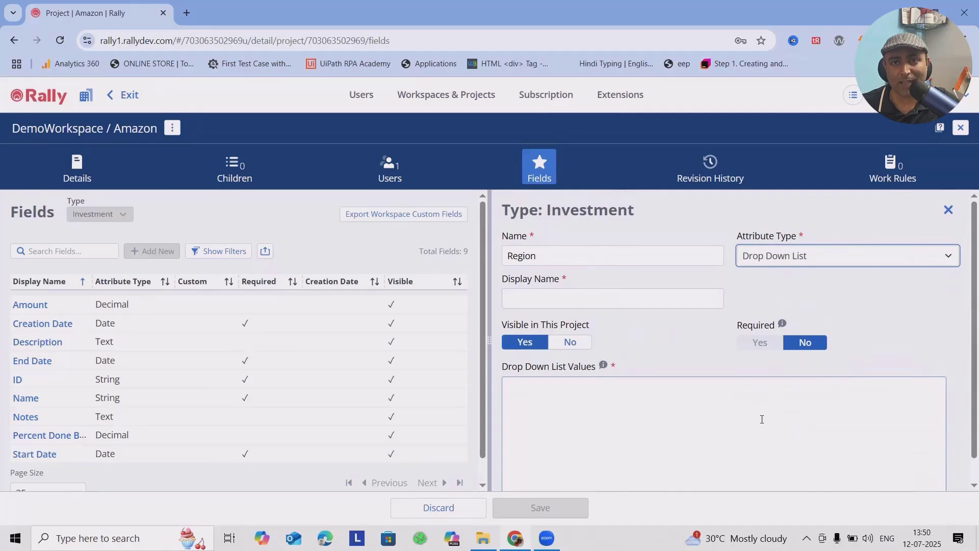
left_click(837, 260)
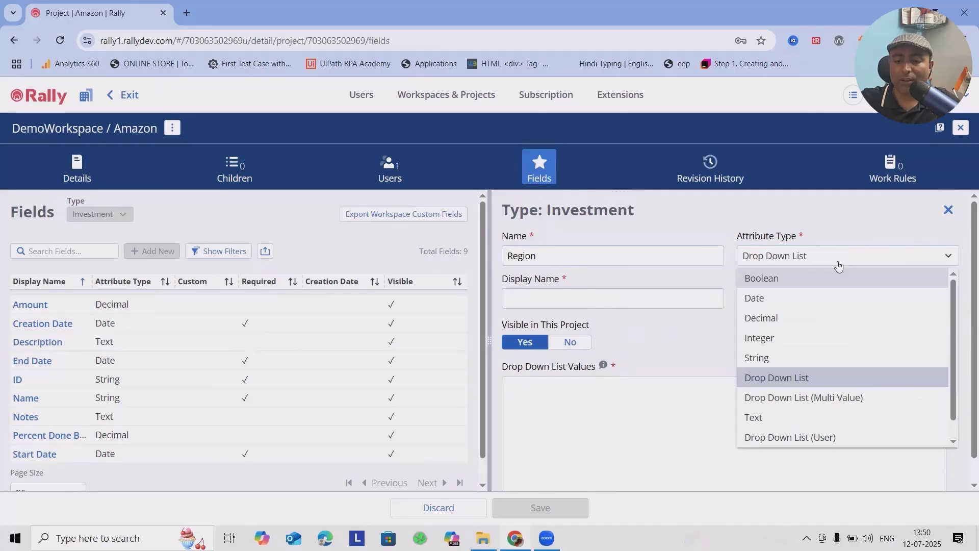
left_click(768, 288)
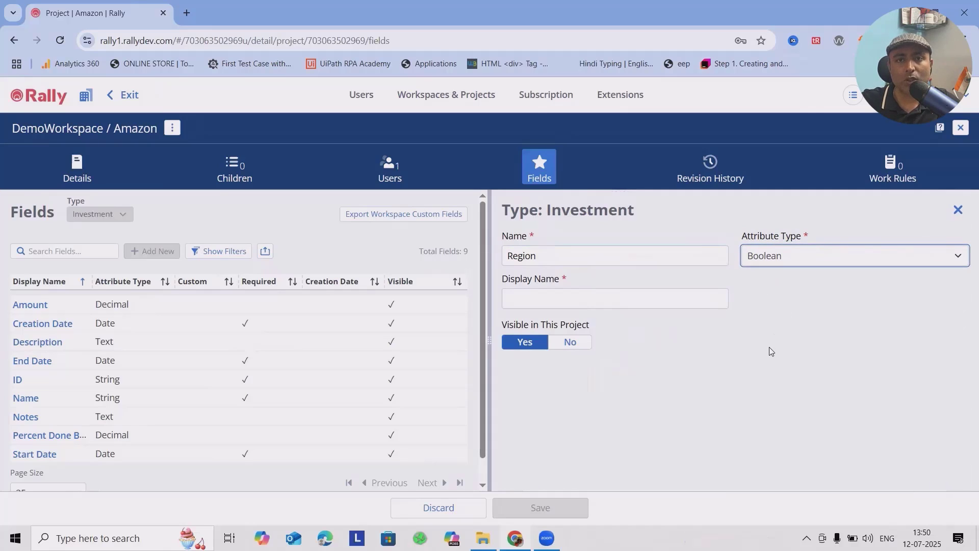
- Try the Decimal attribute type with 1.220 as the display name, and clear that name
left_click(805, 263)
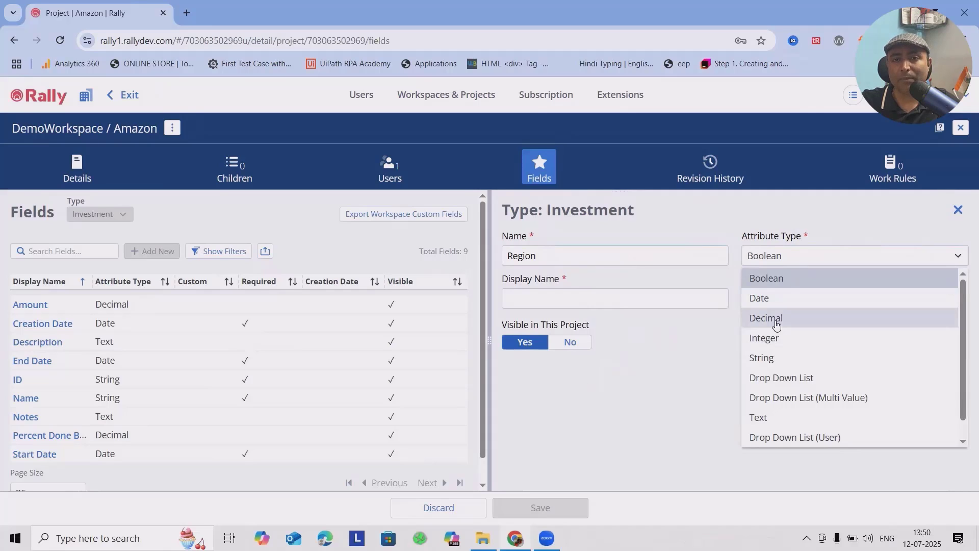
left_click(776, 324)
left_click(571, 298)
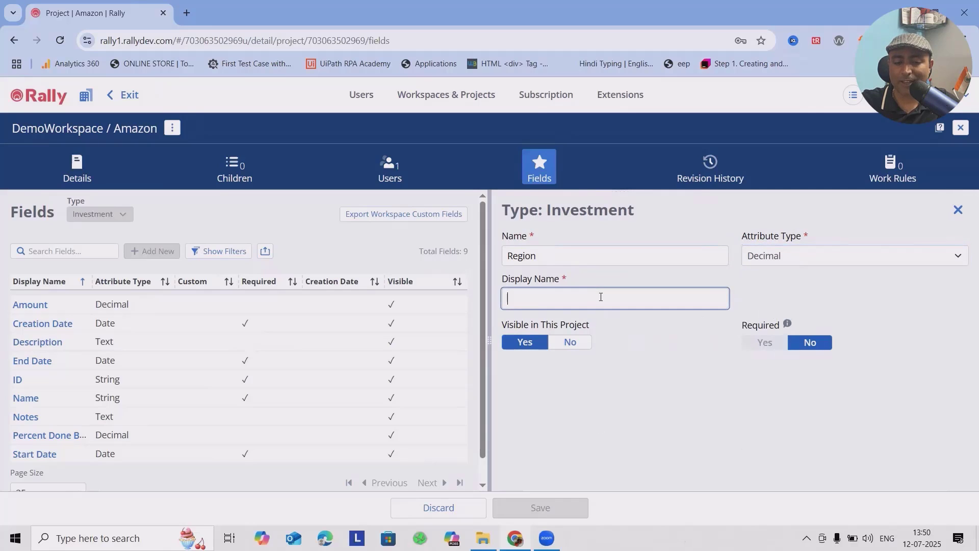
type("1.220")
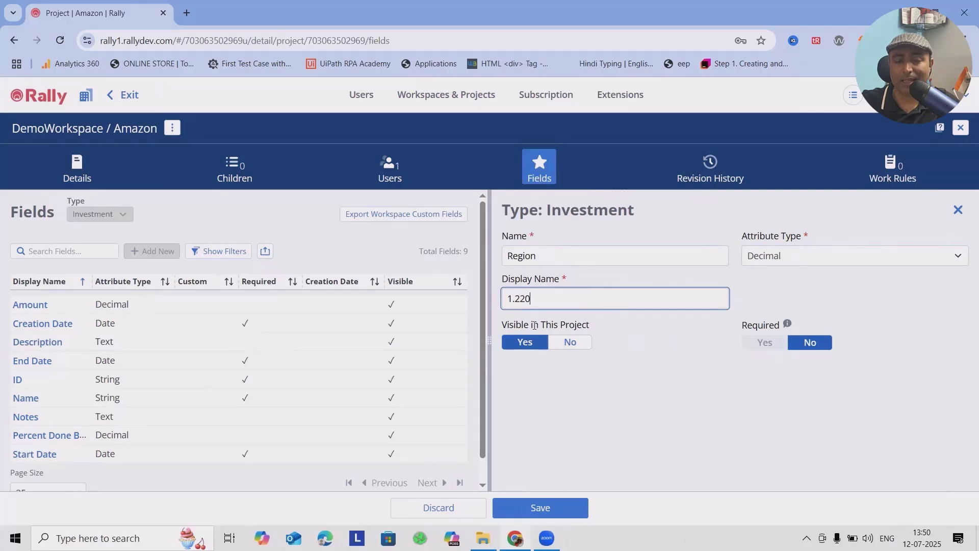
left_click_drag(565, 292, 379, 304)
key("BackSpace")
- Try the Integer and String attribute types for the Region field with Required set to No
left_click(864, 263)
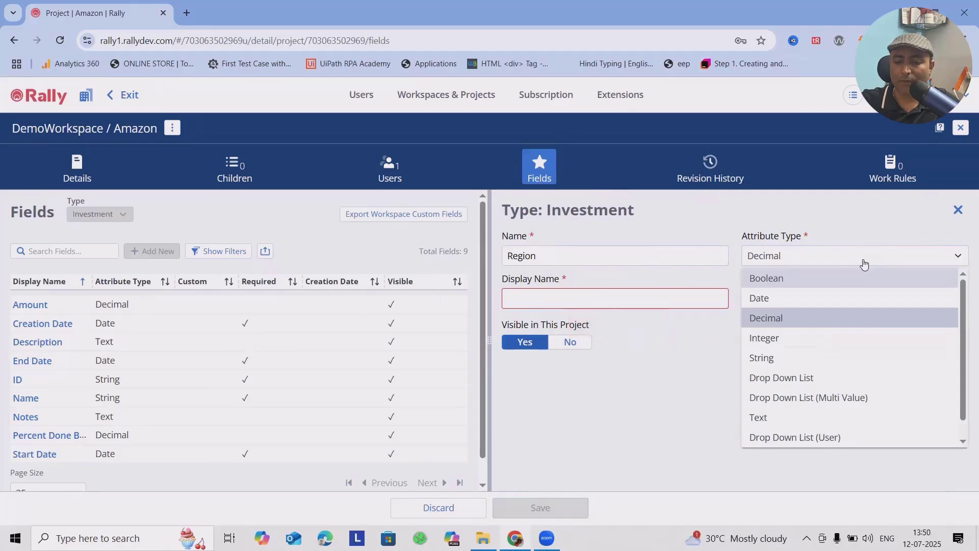
left_click(797, 339)
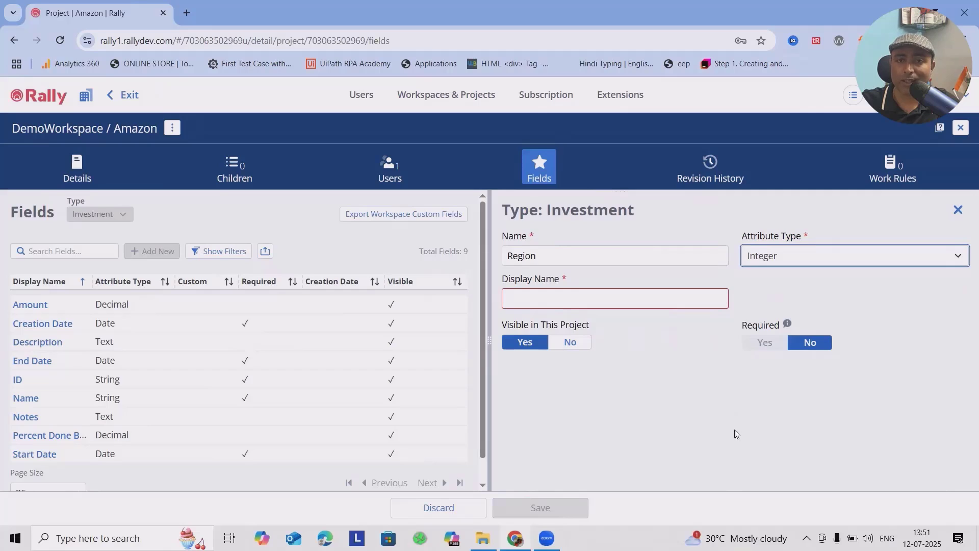
left_click(765, 256)
left_click(768, 359)
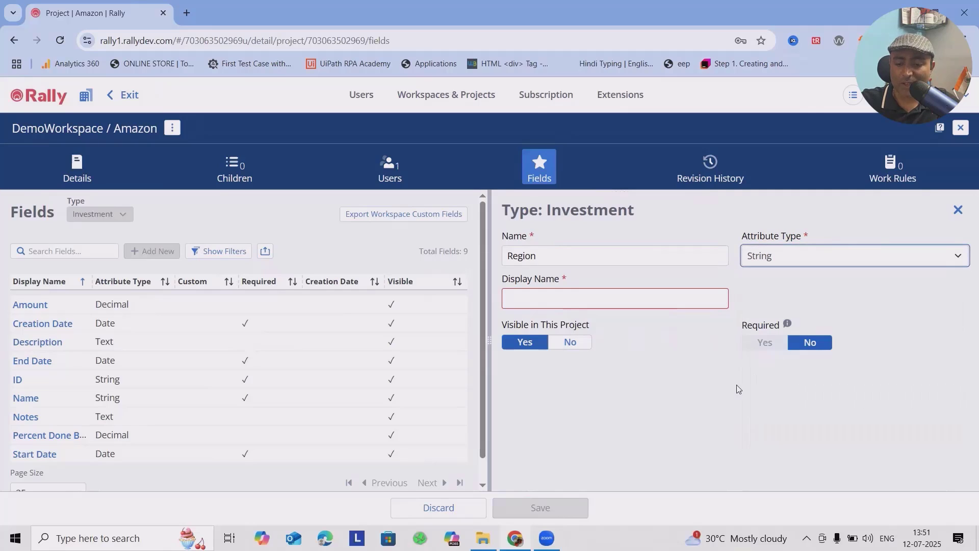
left_click(812, 341)
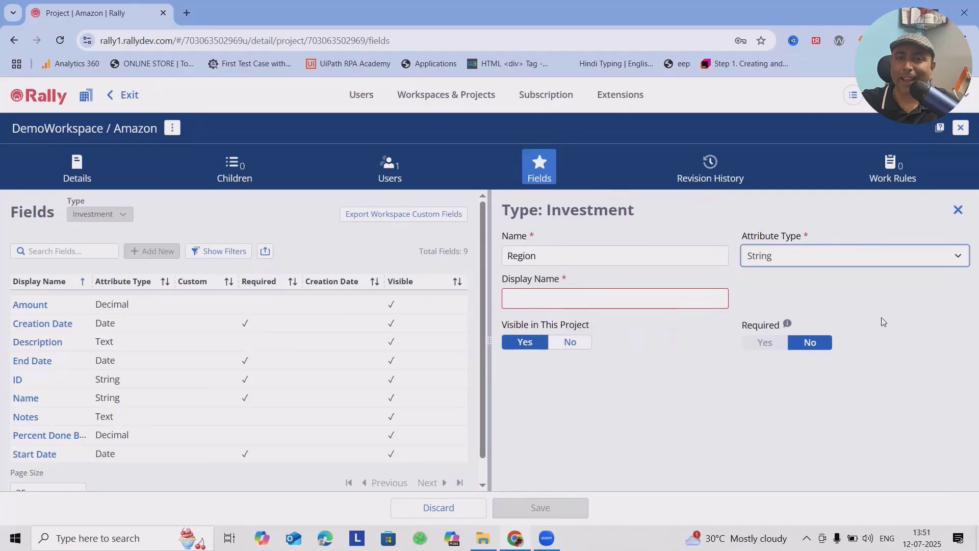
- Try the Drop Down List, Drop Down List (Multi Value) and Text attribute types for the Region field
left_click(862, 256)
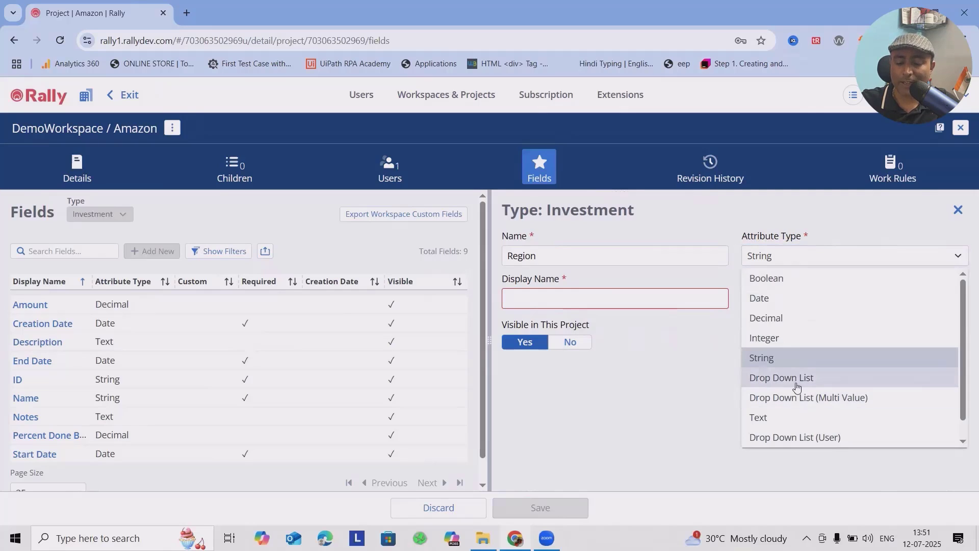
left_click(800, 378)
left_click(601, 400)
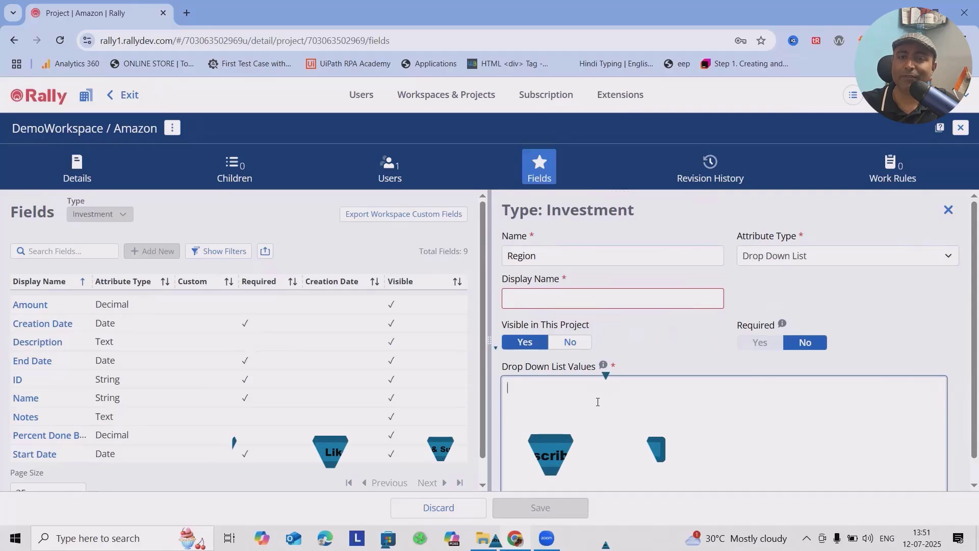
left_click(846, 255)
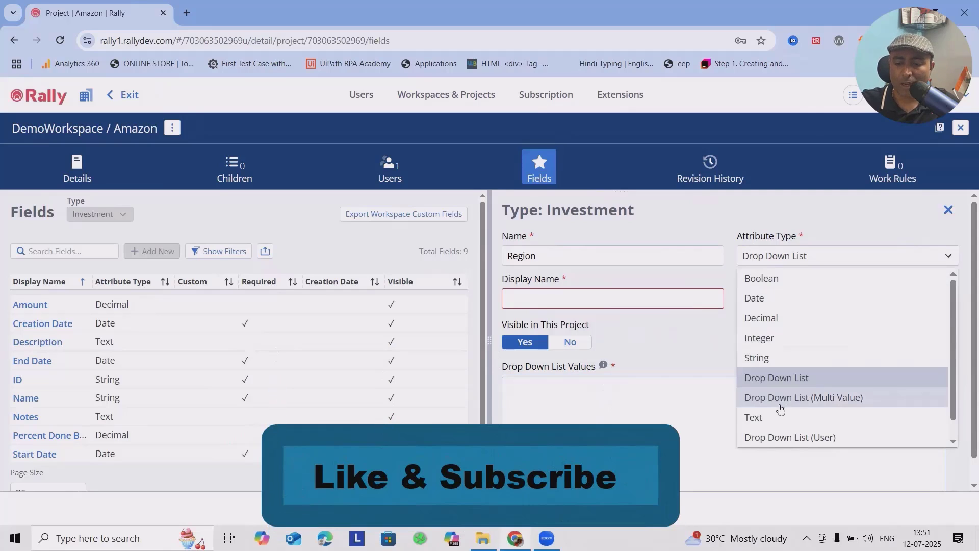
left_click(816, 406)
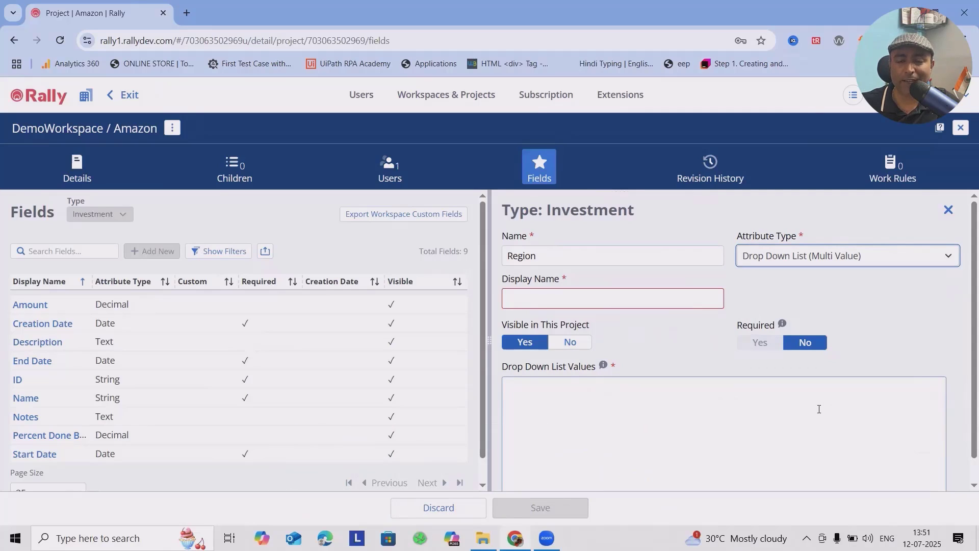
left_click(842, 261)
left_click(793, 422)
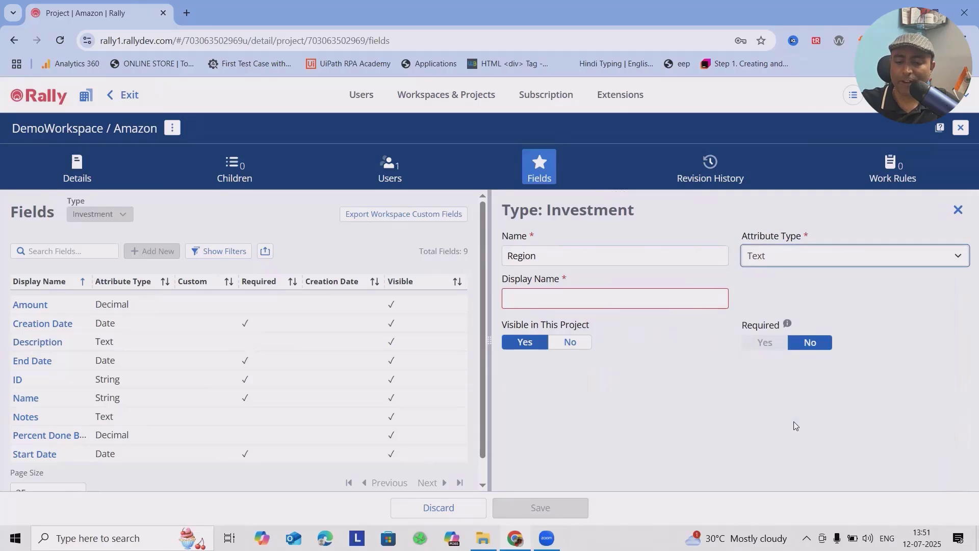
- Review the remaining attribute types, try Integer, and set the Region field's attribute type to String
left_click(790, 253)
scroll(770, 401, "down", 1)
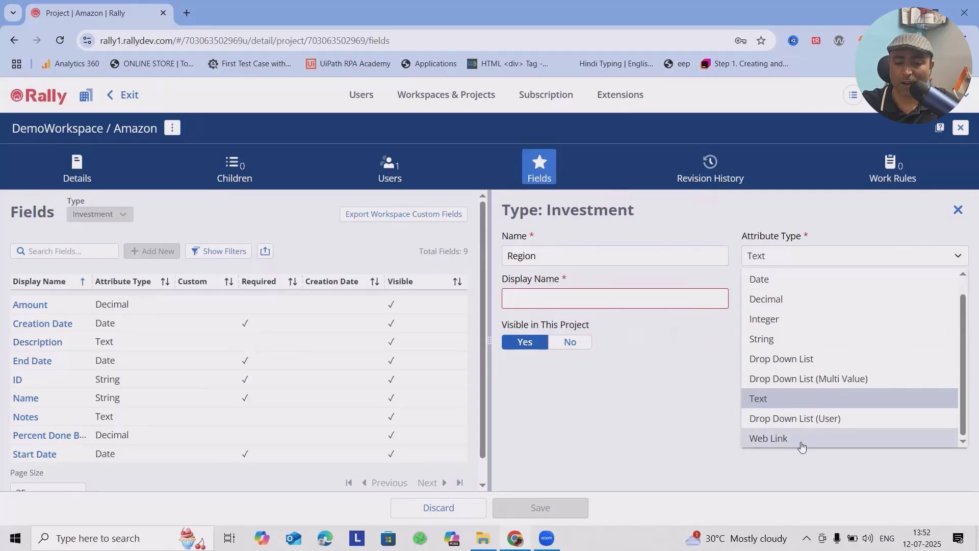
scroll(802, 446, "up", 1)
left_click(791, 336)
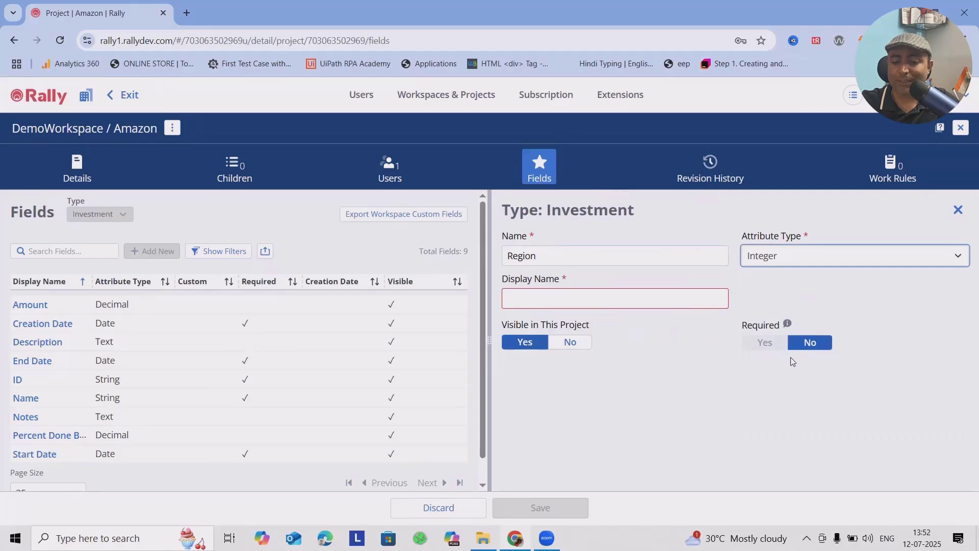
left_click(839, 257)
left_click(795, 357)
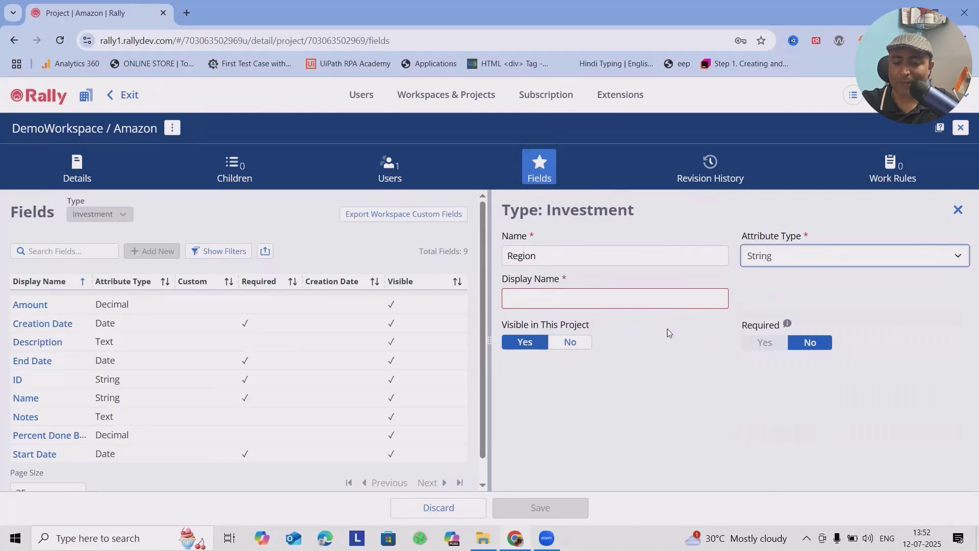
- Enter Region as the field's display name and leave Required set to No
left_click(615, 301)
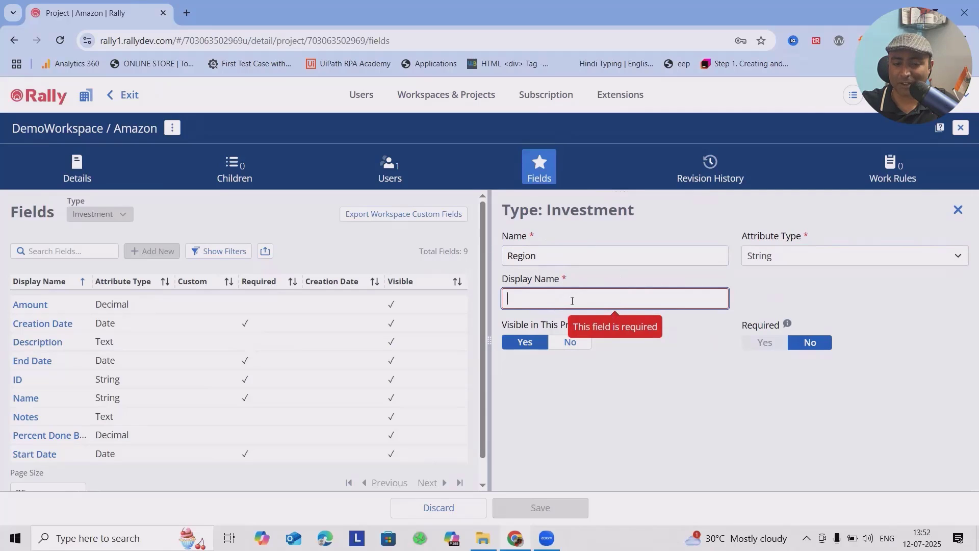
type("Region")
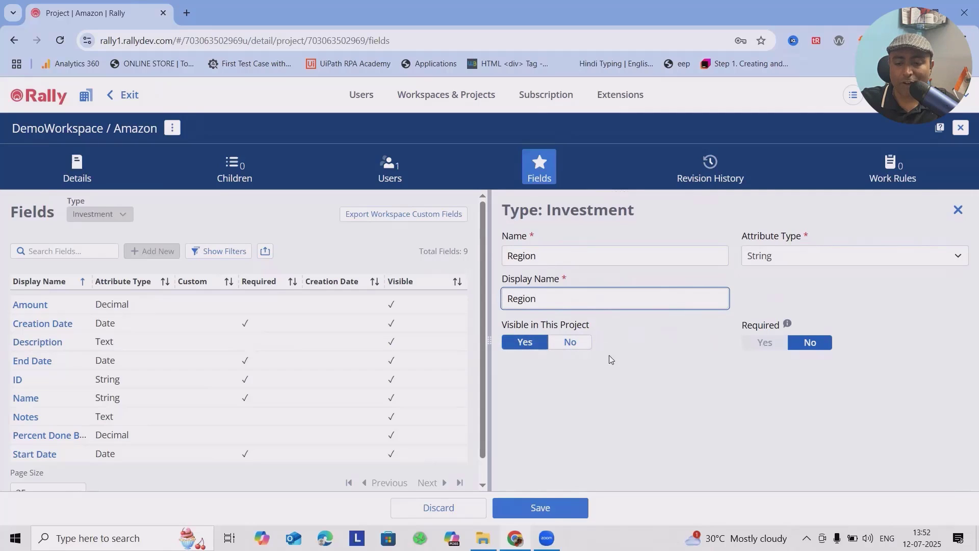
left_click(766, 349)
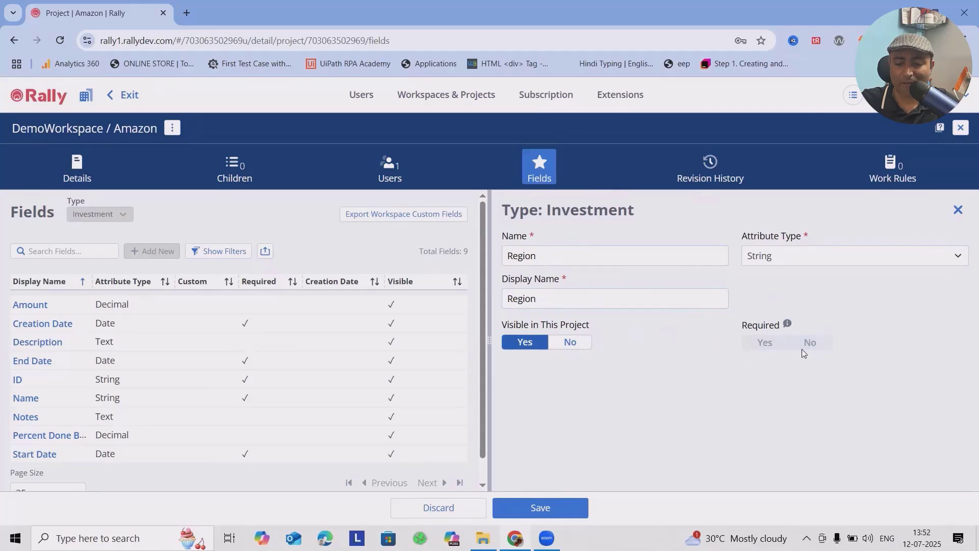
left_click(824, 343)
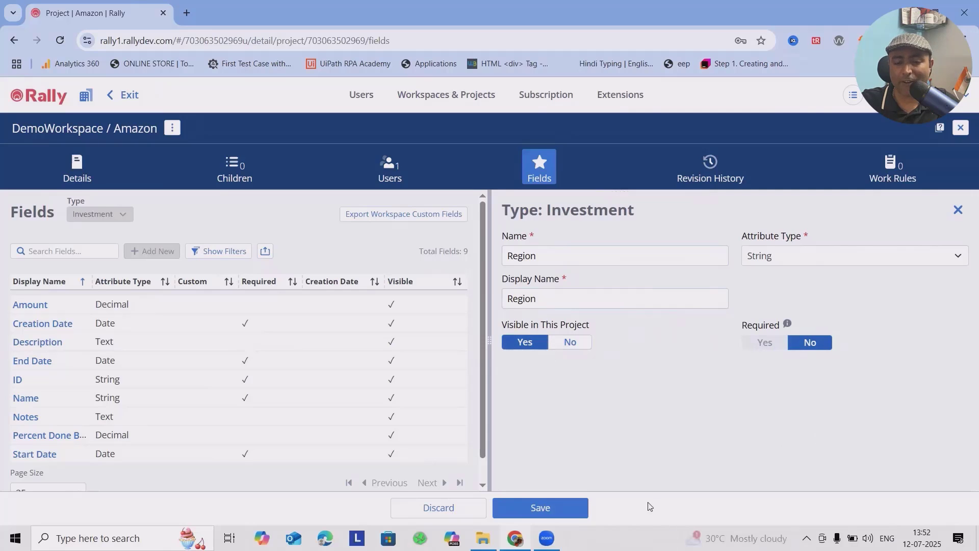
- Save the new Region field for the Investment type
left_click(554, 507)
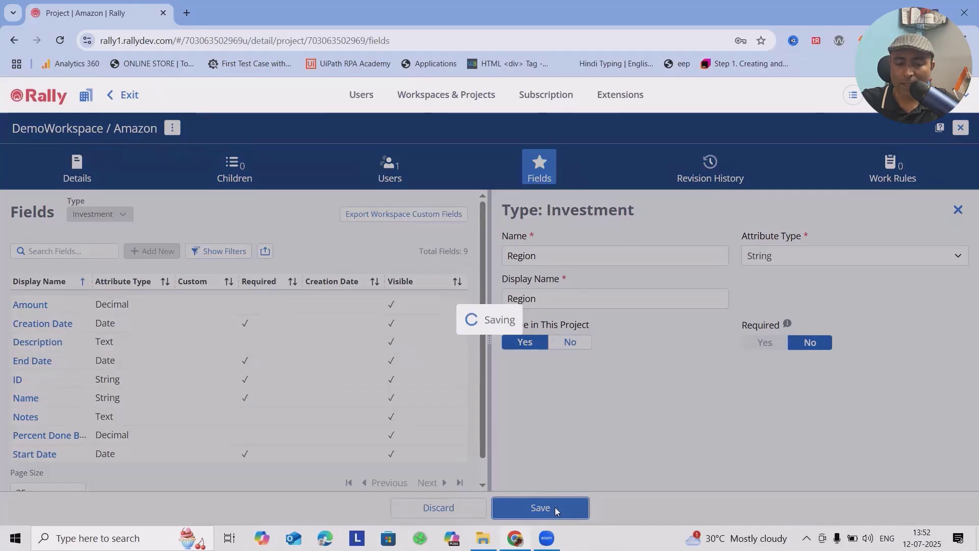
scroll(45, 485, "down", 1)
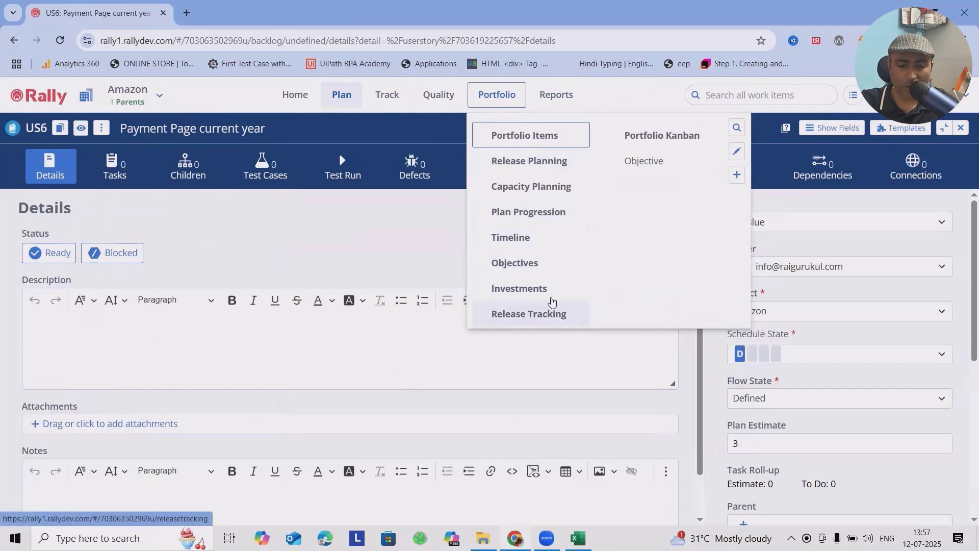
- Open the Amazon project's Investments list and add the Region column to its displayed fields
left_click(550, 298)
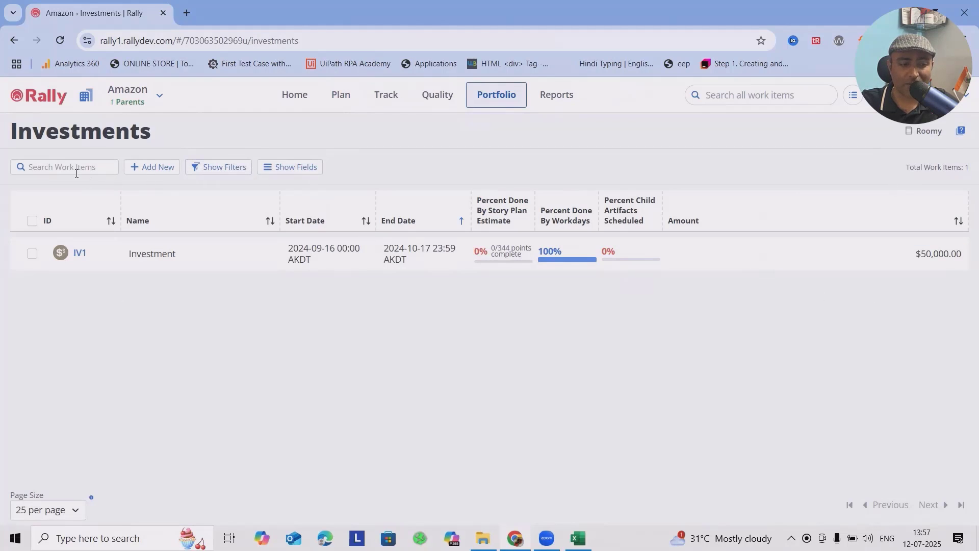
scroll(275, 284, "down", 10)
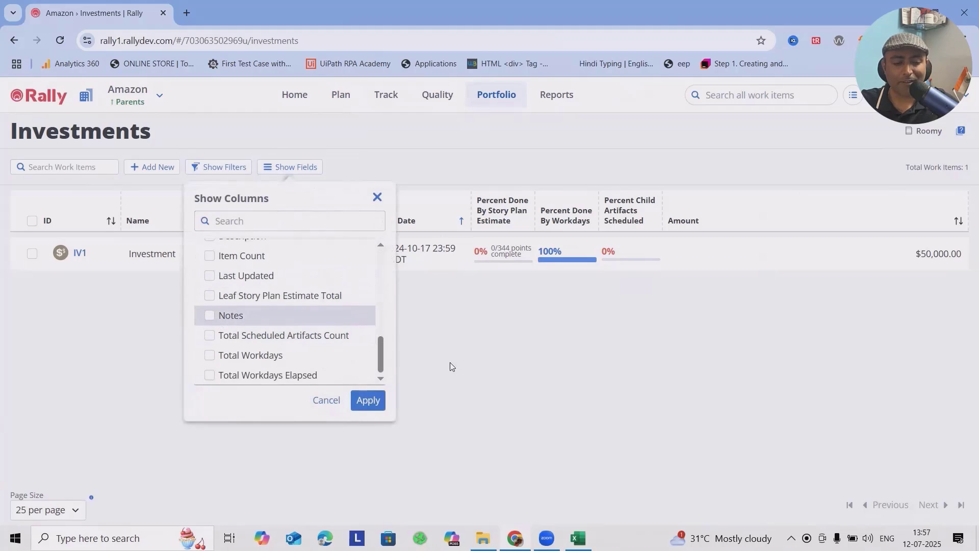
scroll(235, 327, "up", 10)
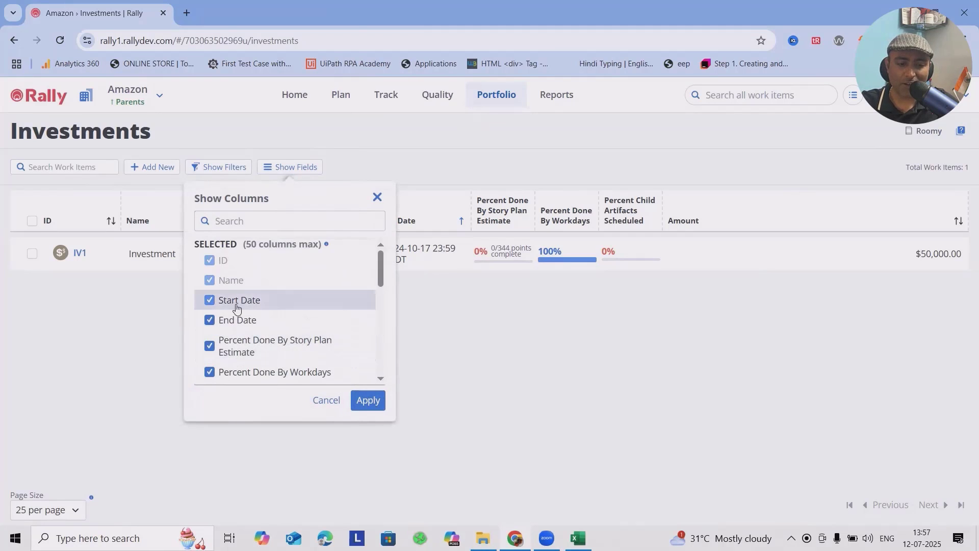
left_click(376, 402)
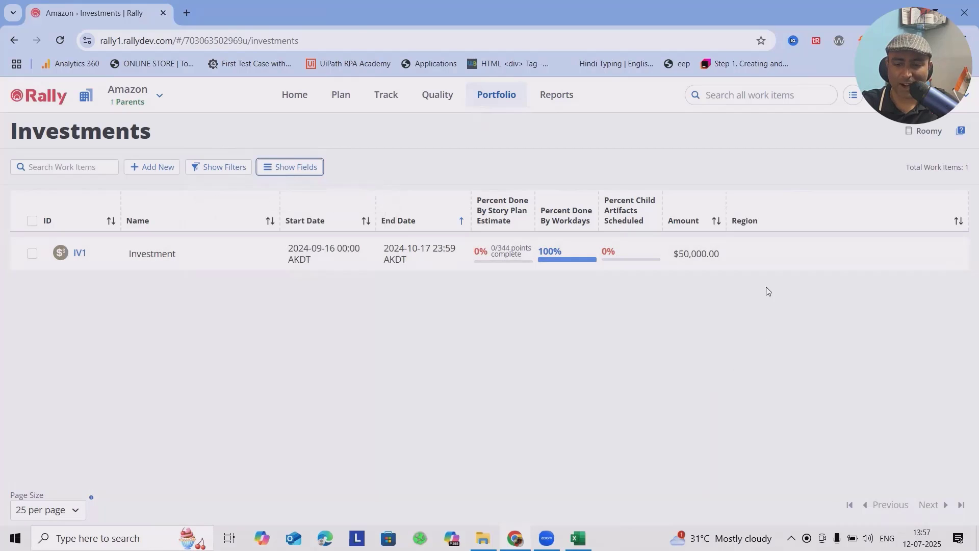
left_click(783, 262)
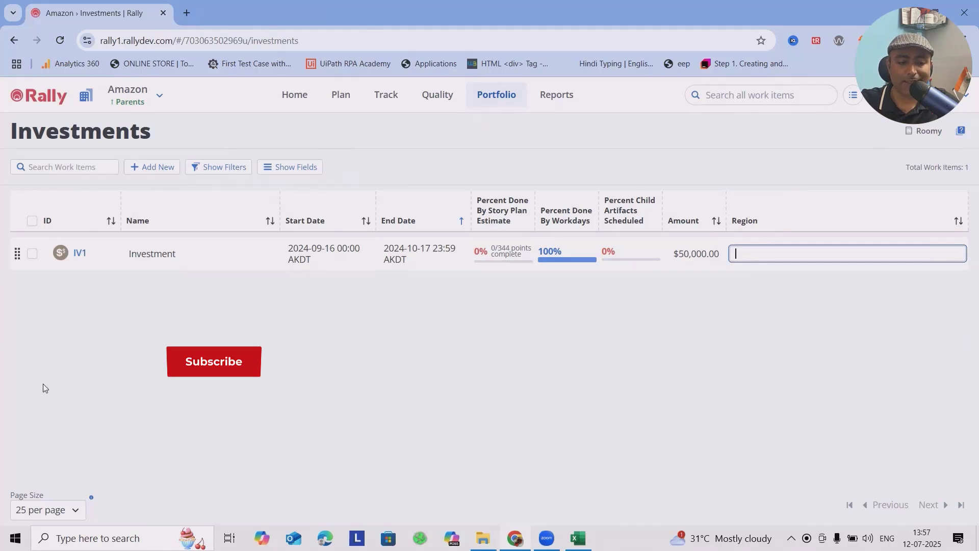
left_click(401, 253)
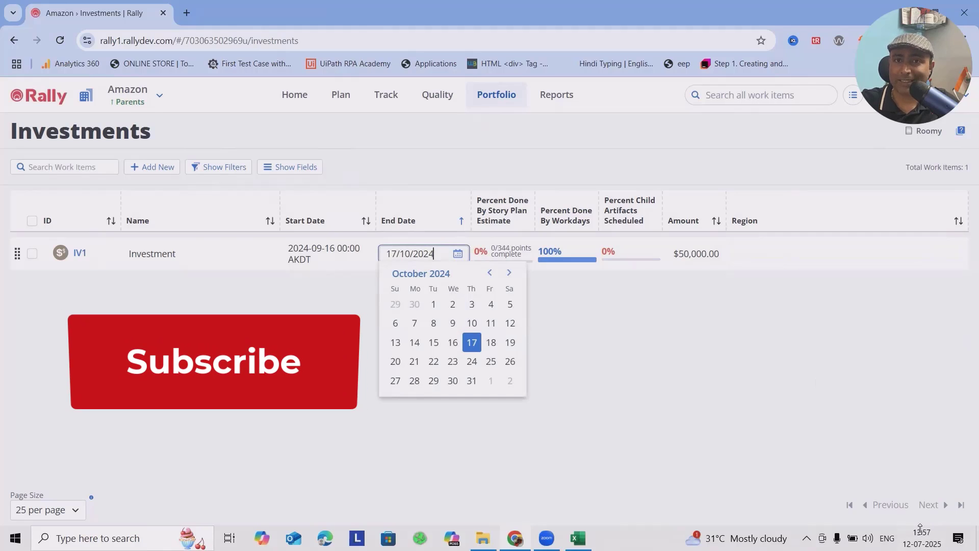
left_click(561, 344)
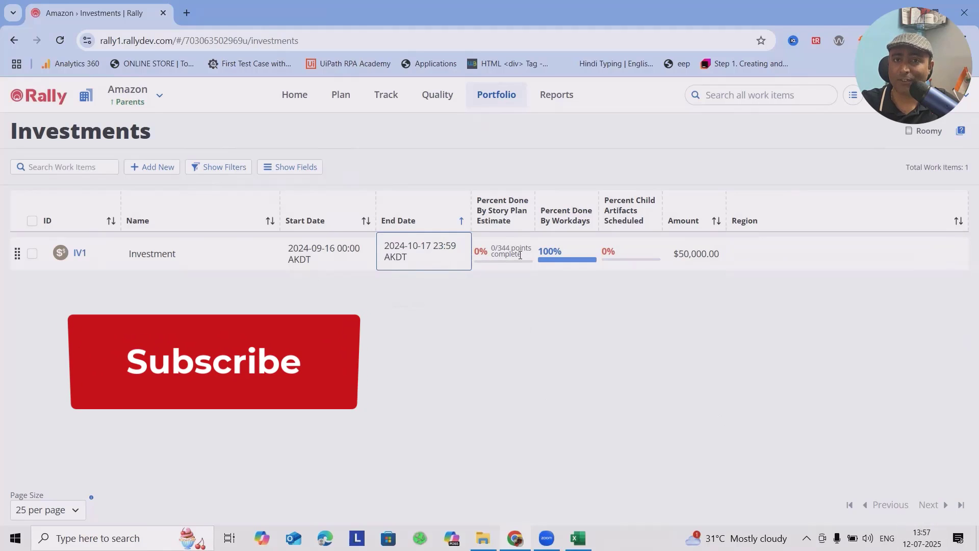
left_click(502, 253)
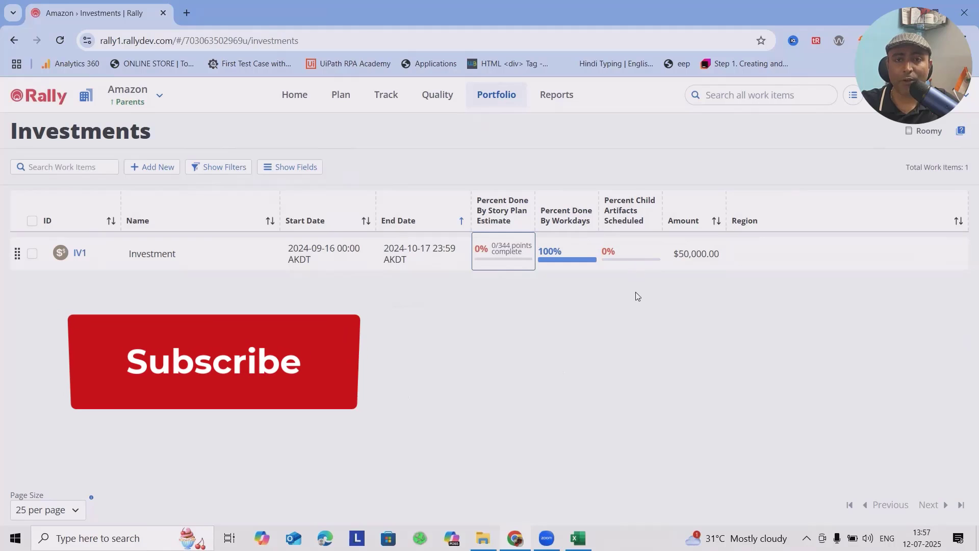